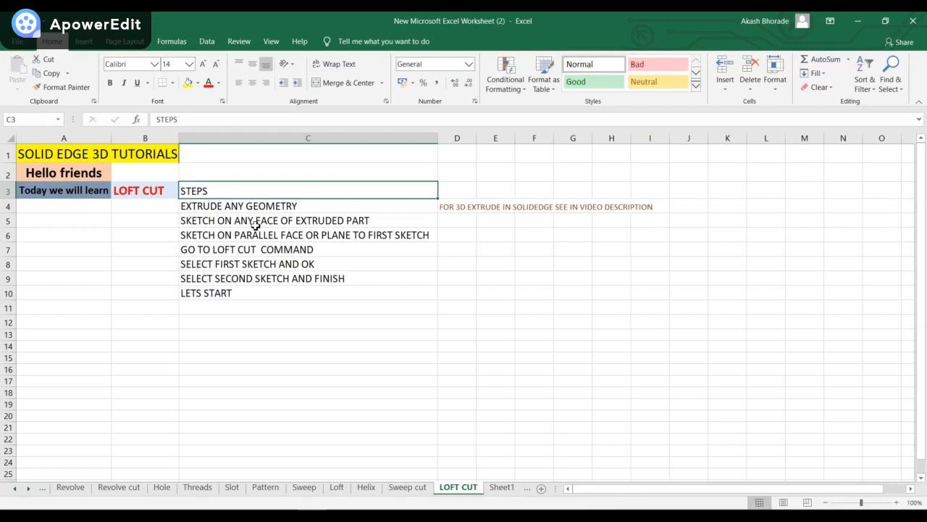
# - Review the listed loft cut steps in the worksheet, from sketching on a face of the extruded part through the final line
pyautogui.click(272, 223)
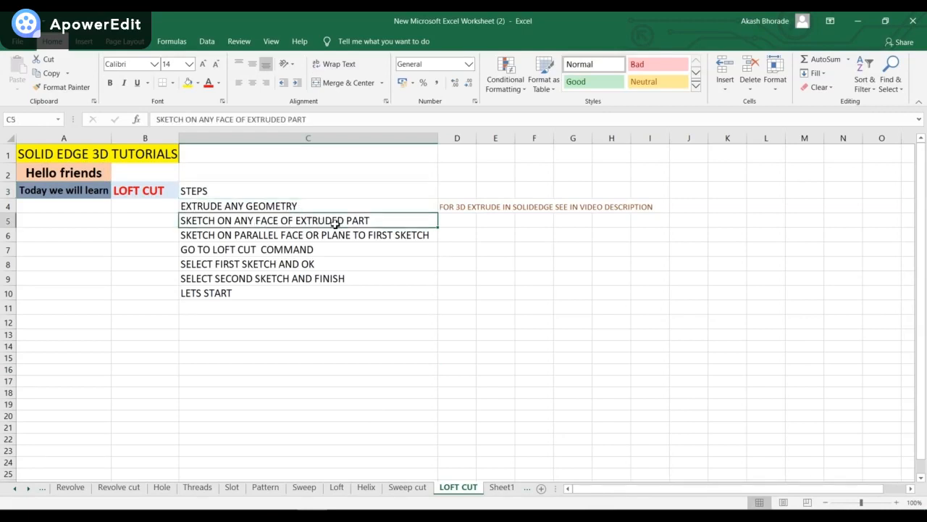
pyautogui.click(238, 236)
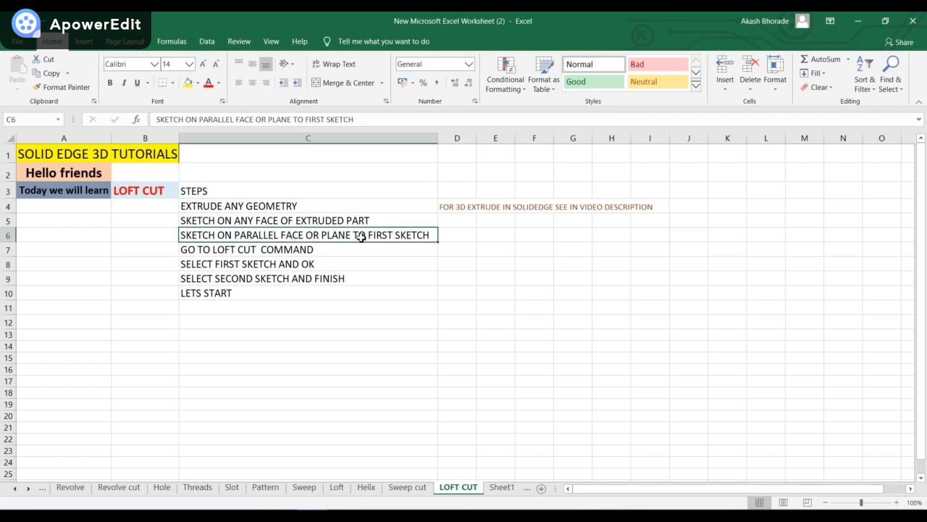
pyautogui.click(199, 254)
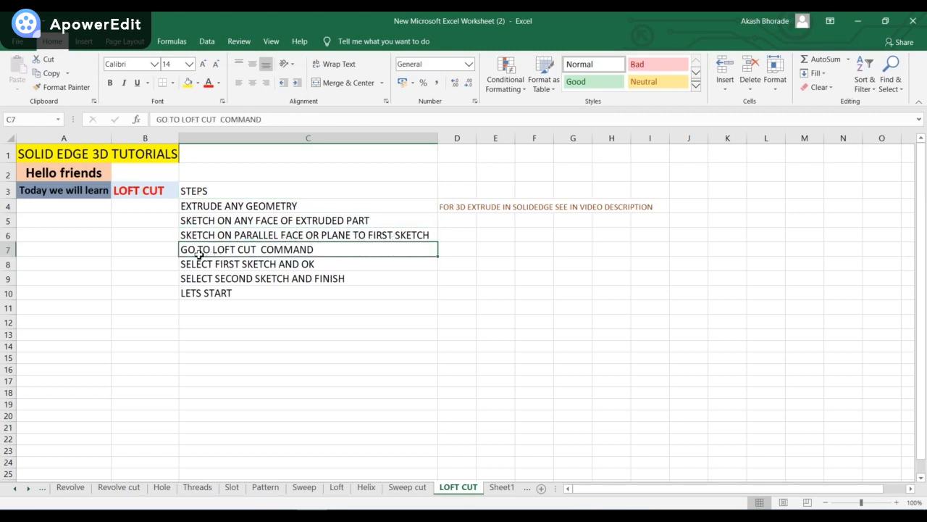
pyautogui.click(220, 268)
pyautogui.click(192, 281)
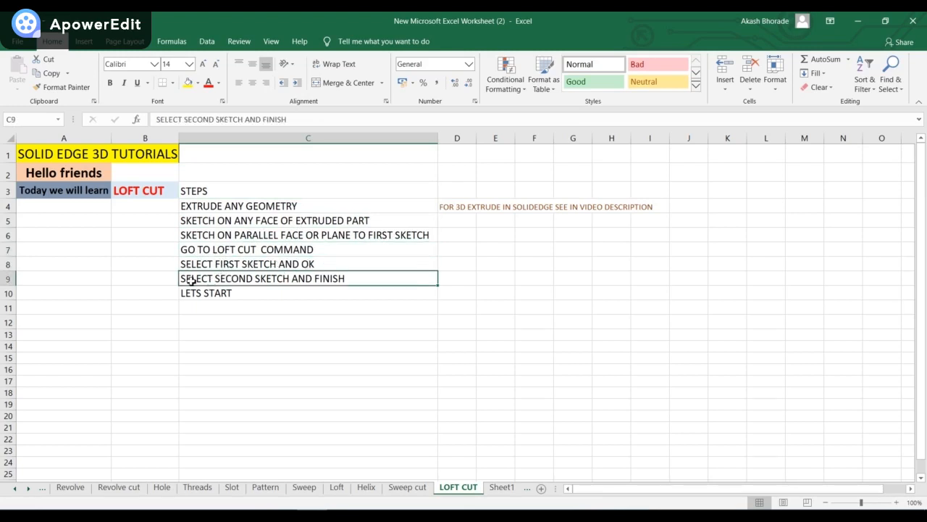
pyautogui.click(211, 295)
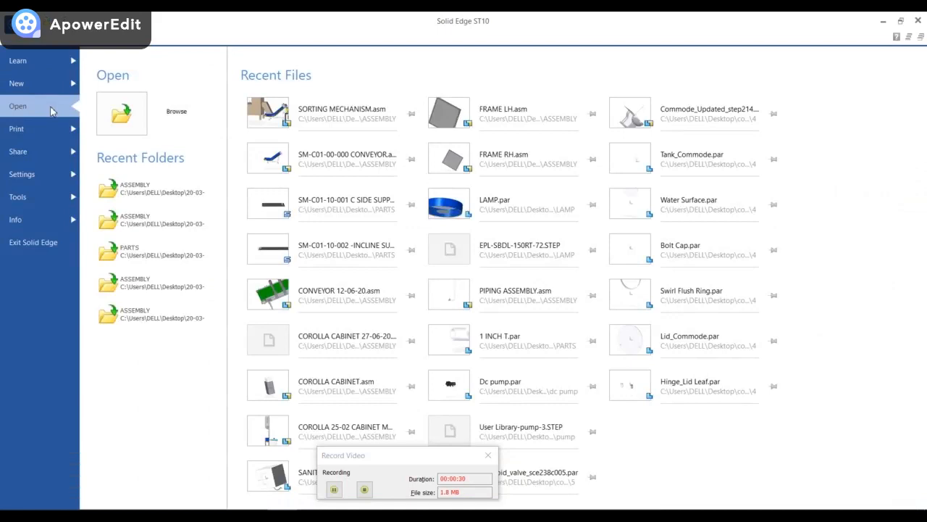
# - Switch to Solid Edge, create a new part document and transition it to the Ordered environment
pyautogui.click(32, 88)
pyautogui.click(205, 216)
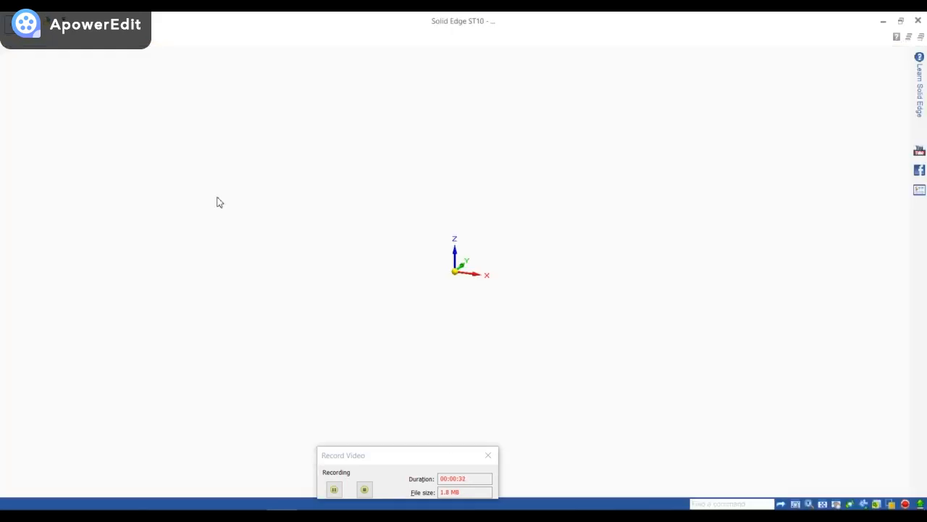
pyautogui.rightClick(88, 169)
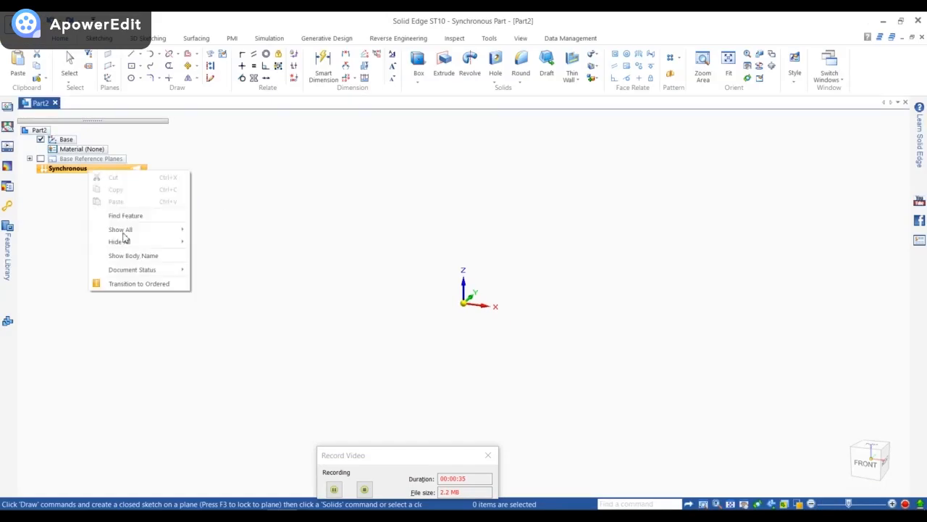
pyautogui.click(141, 284)
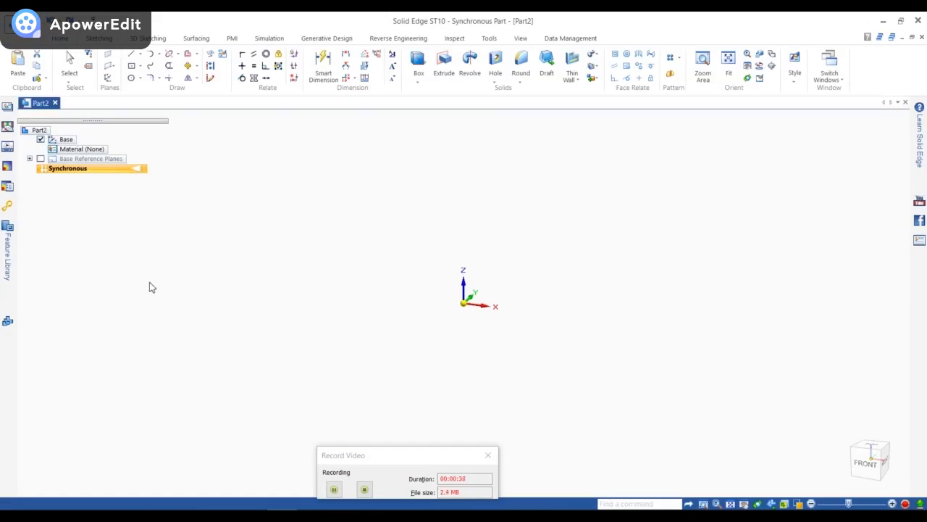
# - Start an Extrude on the top (XY) plane and sketch a rectangle centred on the origin, 1000 mm wide and 500 mm high
pyautogui.click(873, 445)
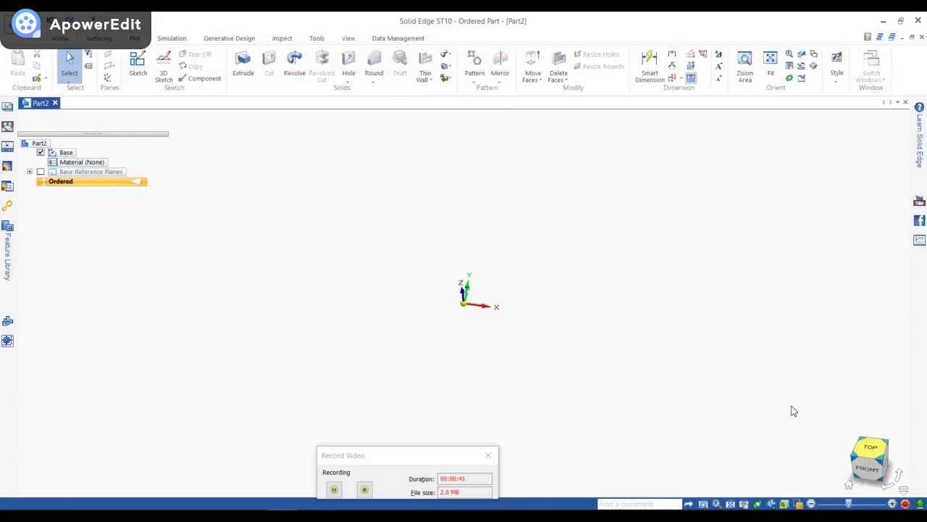
pyautogui.click(243, 64)
pyautogui.click(467, 299)
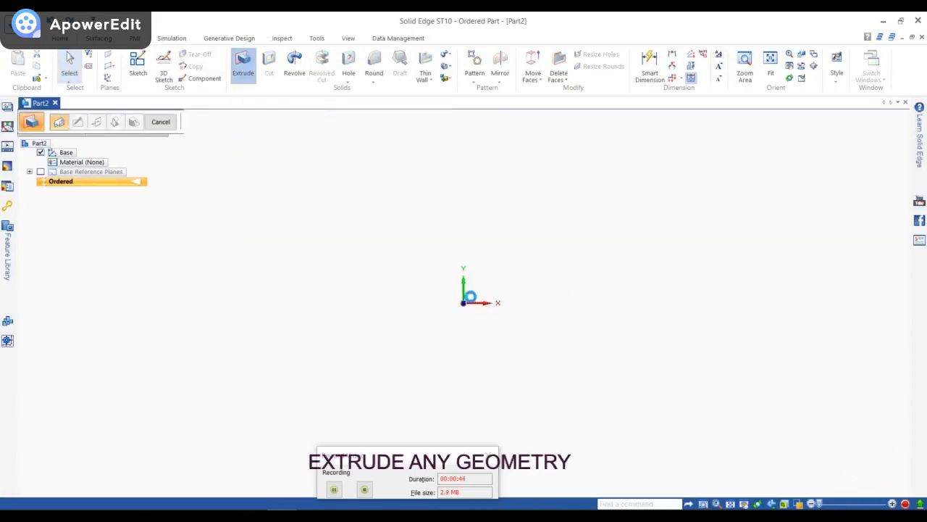
pyautogui.click(142, 67)
pyautogui.click(168, 78)
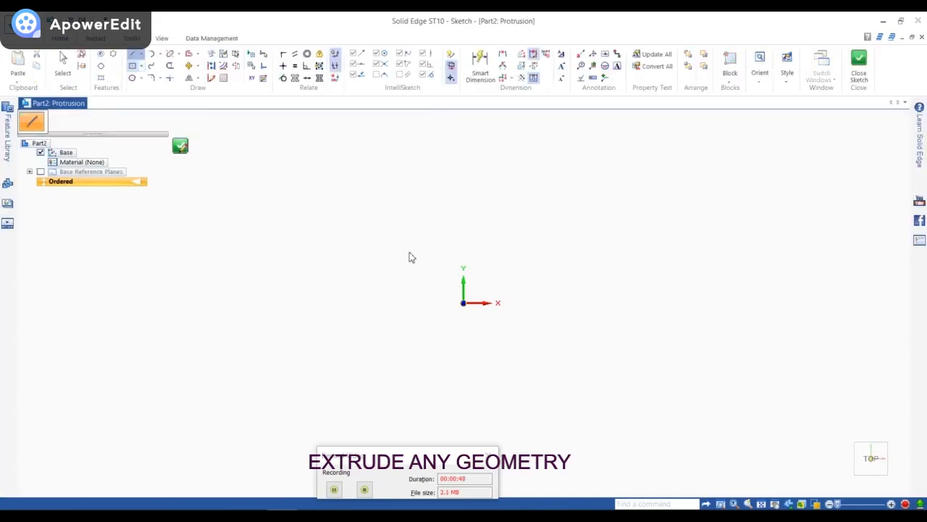
pyautogui.click(466, 305)
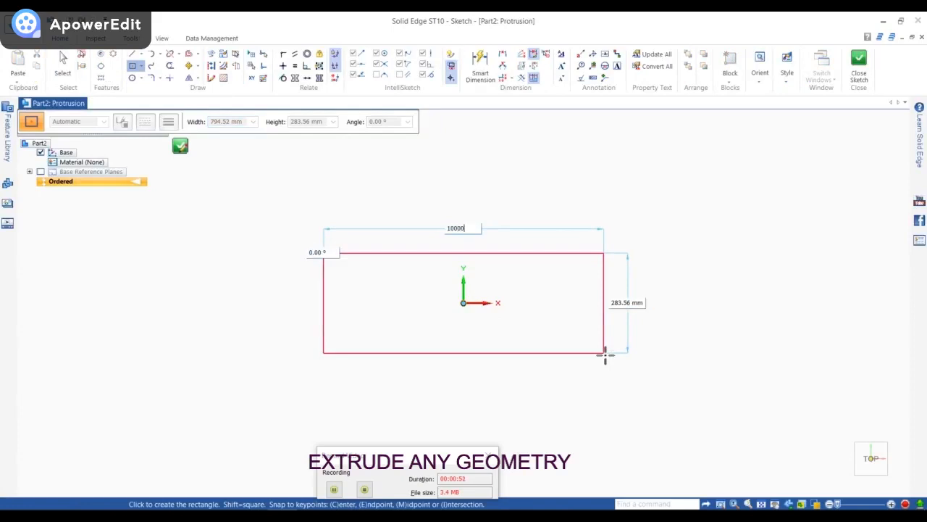
pyautogui.write('1000')
pyautogui.press('Tab')
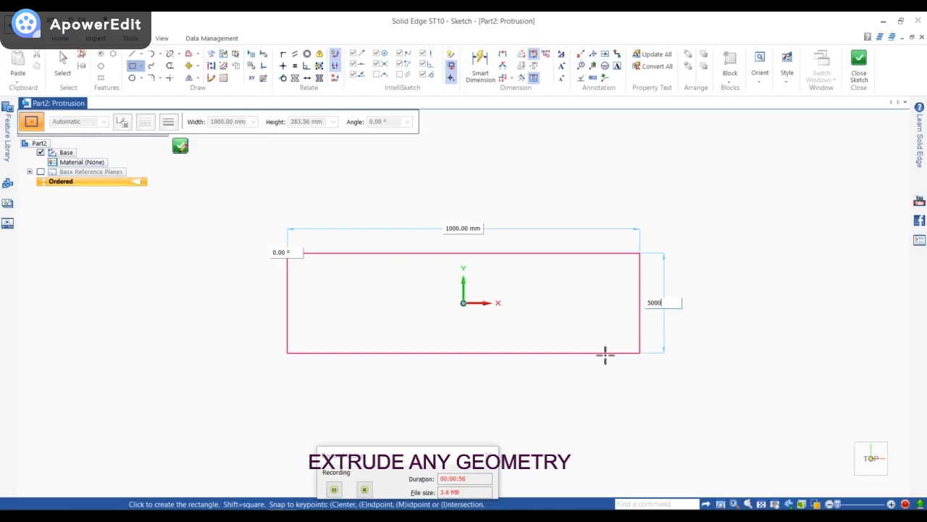
pyautogui.press('Return')
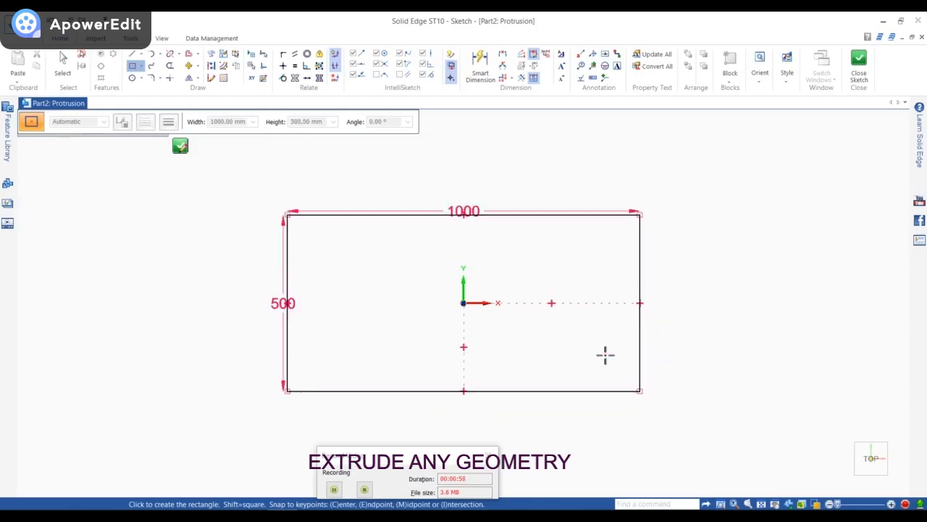
pyautogui.click(181, 146)
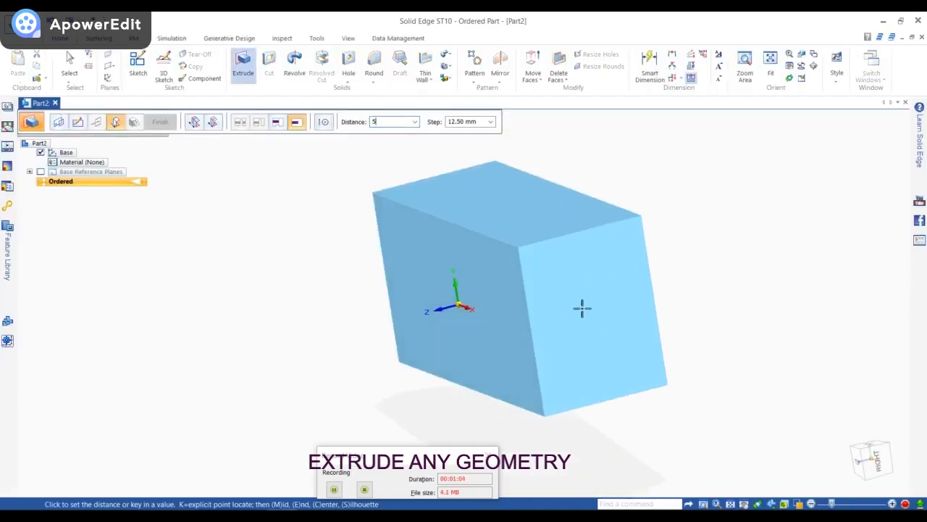
# - Extrude the rectangle 500 mm to one side and finish the protrusion
pyautogui.press('Return')
pyautogui.click(582, 308)
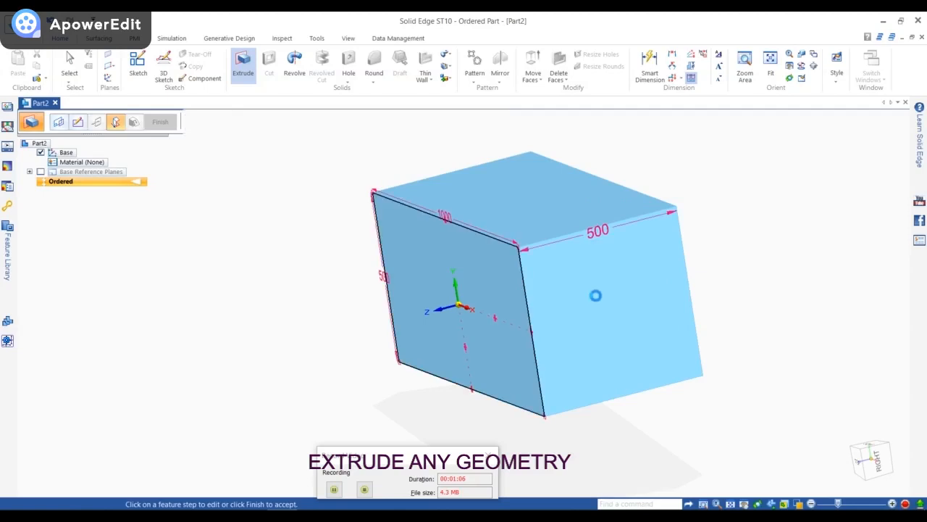
pyautogui.click(160, 121)
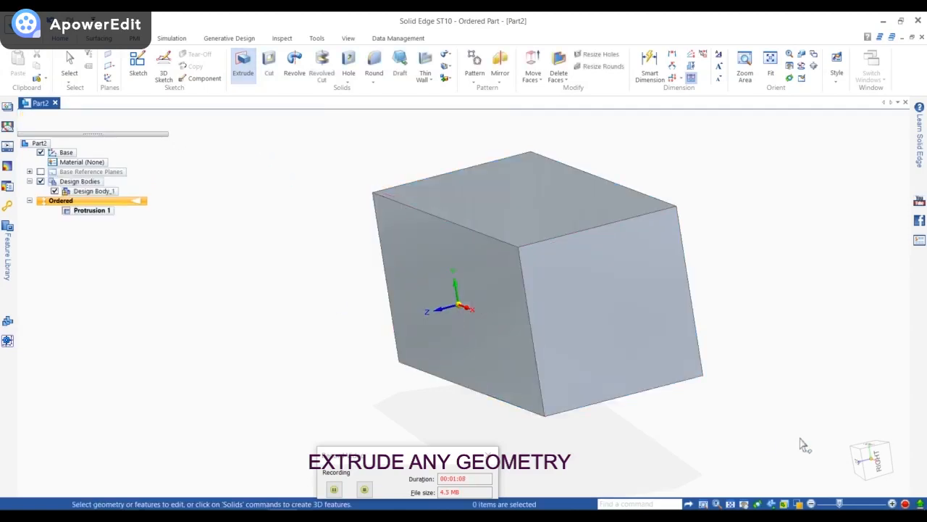
pyautogui.press('Escape')
# - Sketch a 150 mm diameter circle near the middle of the block's left end face, level with the origin, and finish the sketch
pyautogui.click(858, 464)
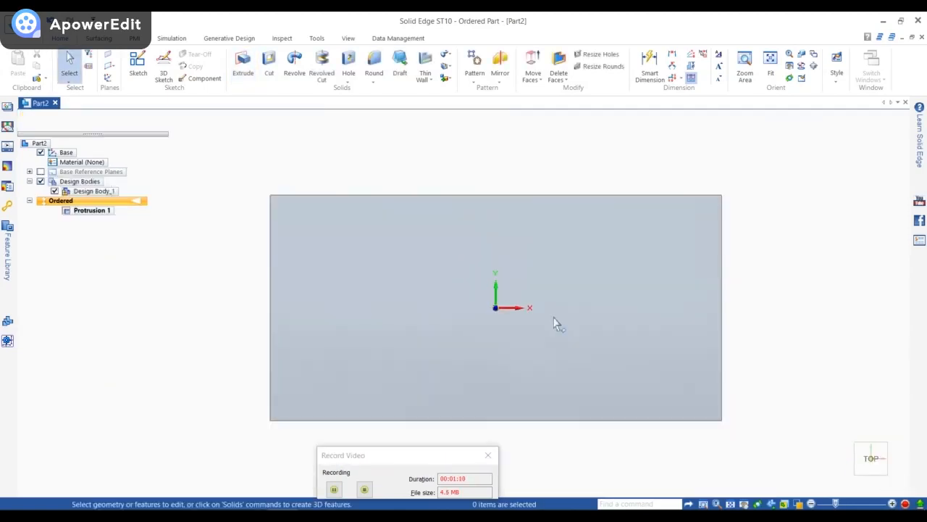
pyautogui.click(137, 73)
pyautogui.click(423, 294)
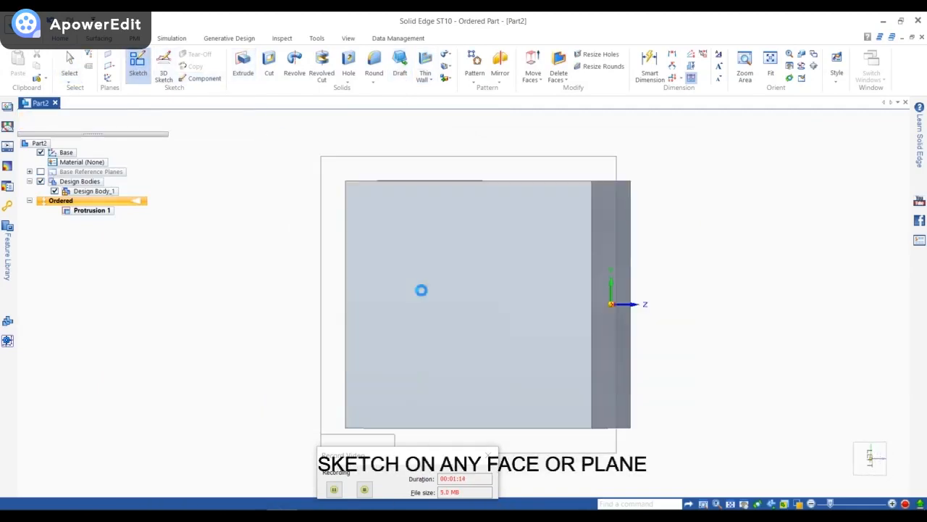
pyautogui.click(141, 78)
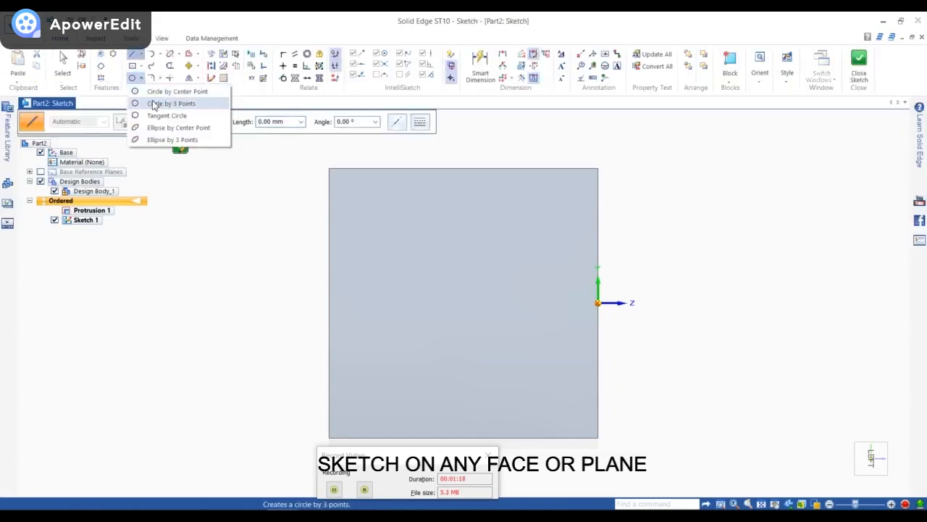
pyautogui.click(158, 92)
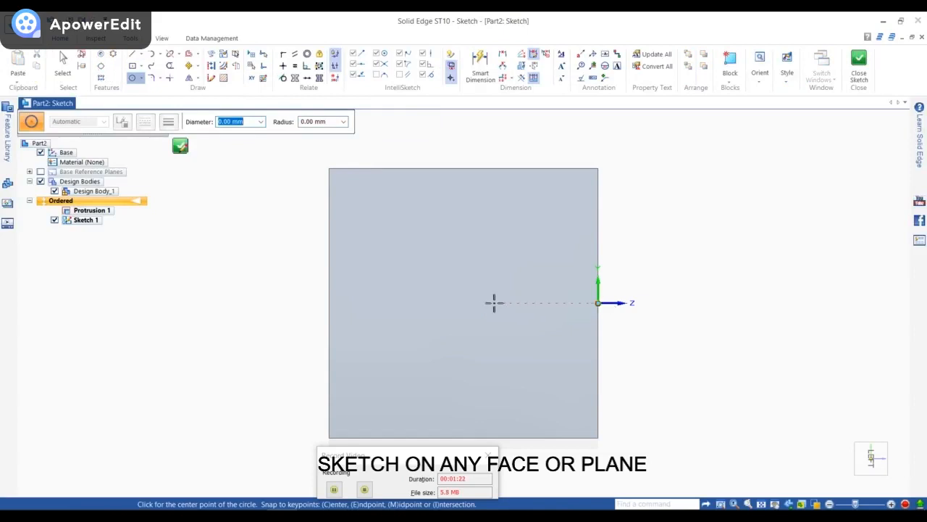
pyautogui.click(468, 302)
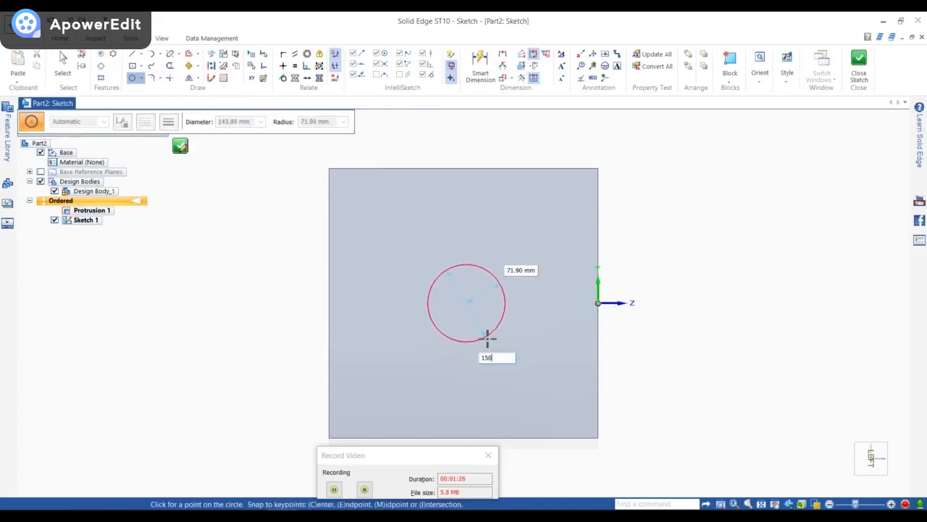
pyautogui.press('Return')
pyautogui.scroll(-1, 651, 296)
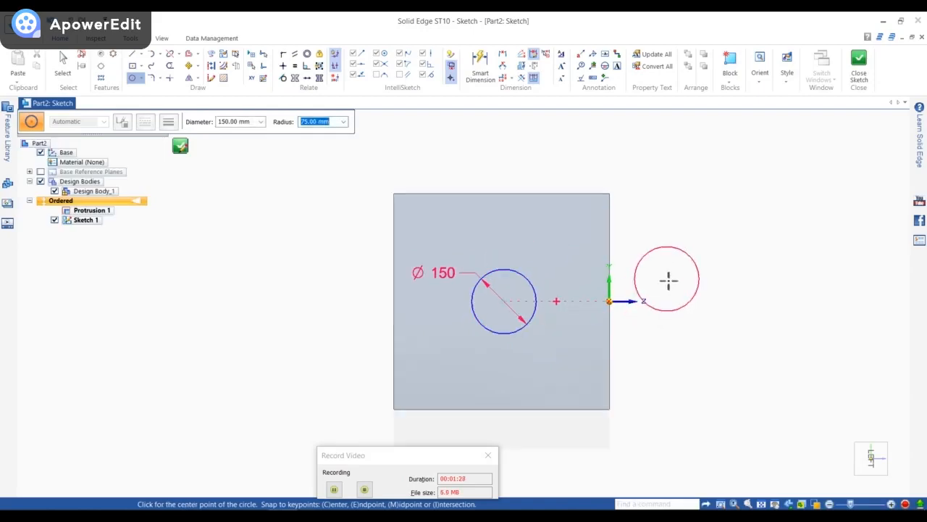
pyautogui.click(181, 149)
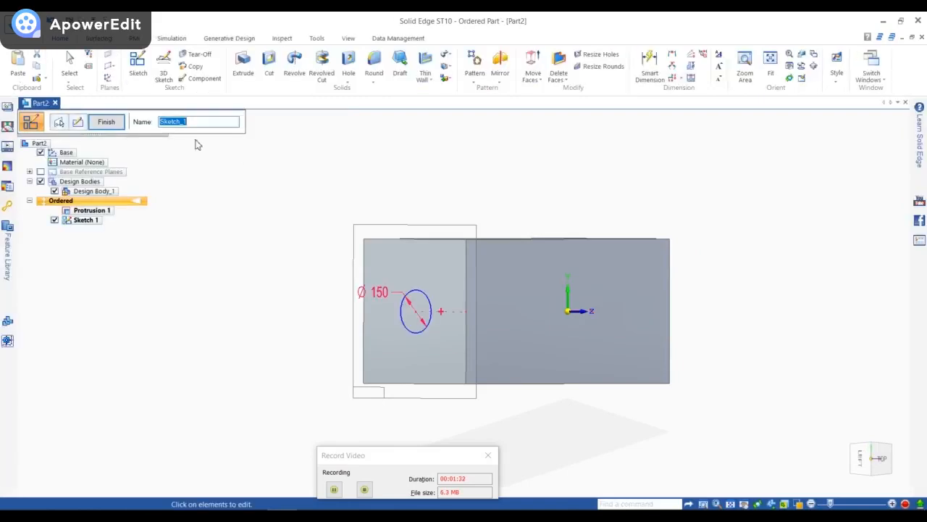
pyautogui.click(116, 121)
pyautogui.click(116, 126)
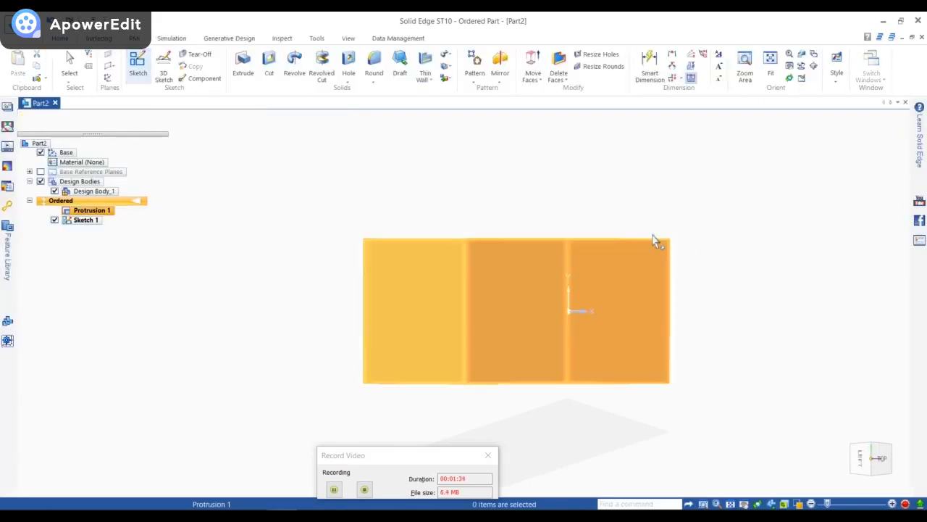
# - Sketch a circle about 341 mm in diameter near the middle of the opposite, parallel end face and finish the sketch
pyautogui.moveTo(654, 234); pyautogui.dragTo(473, 226, button='middle')
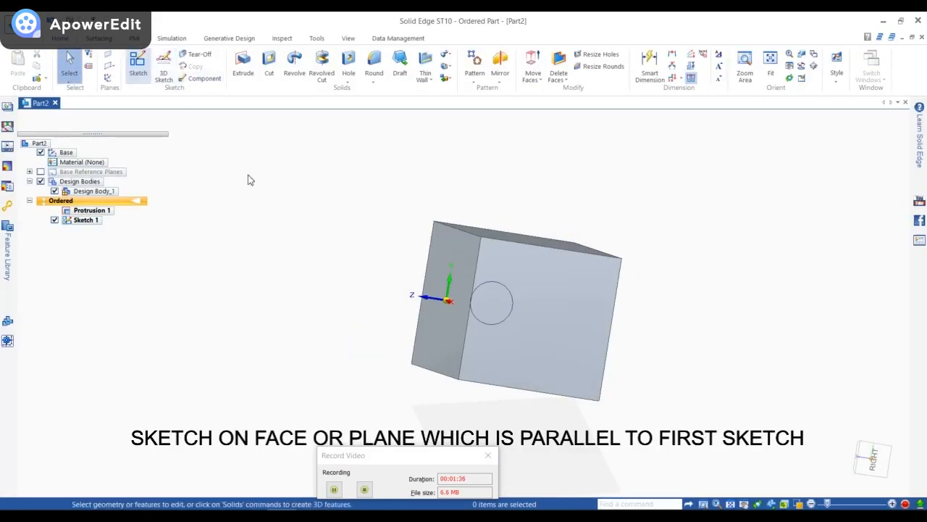
pyautogui.click(138, 64)
pyautogui.moveTo(563, 292); pyautogui.dragTo(391, 212, button='middle')
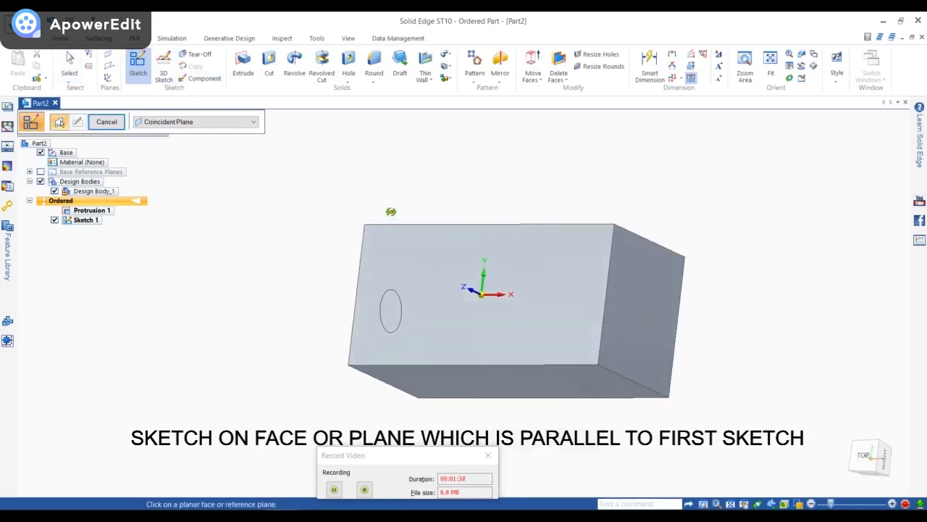
pyautogui.click(651, 321)
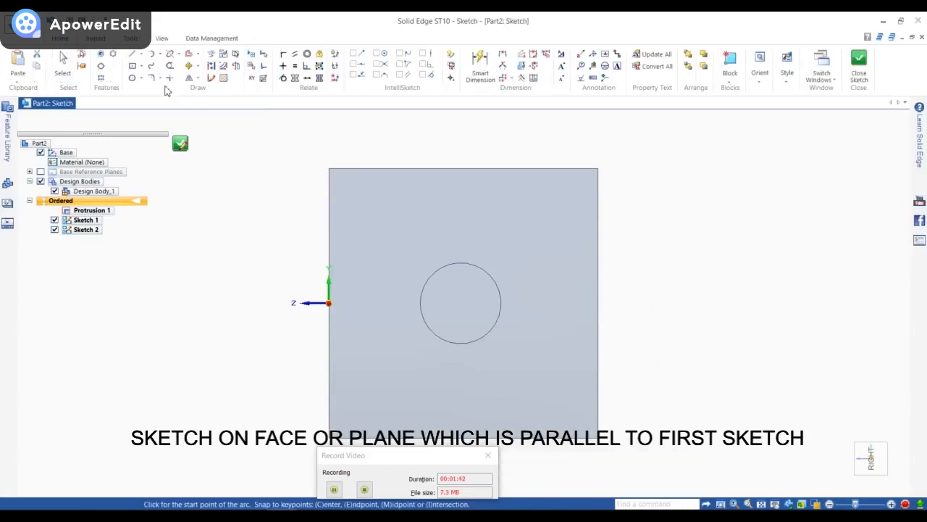
pyautogui.click(141, 79)
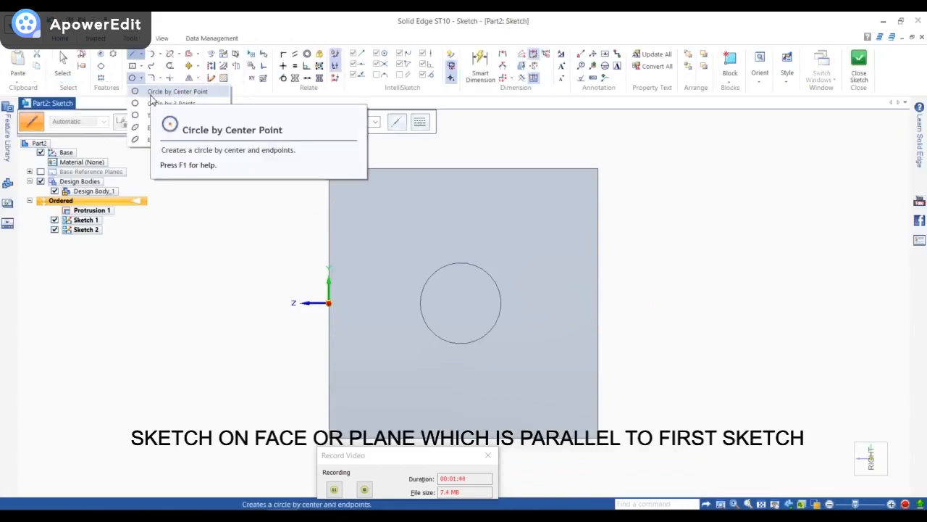
pyautogui.click(151, 93)
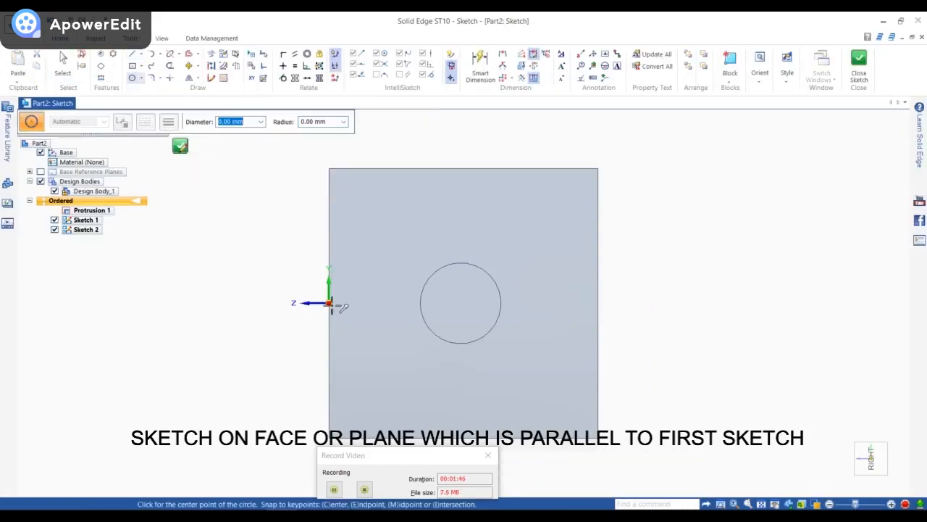
pyautogui.click(482, 313)
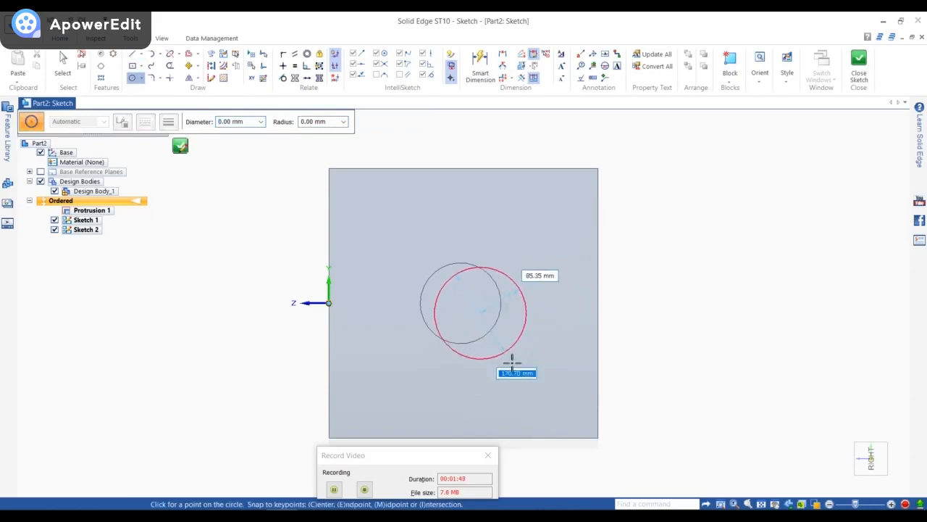
pyautogui.click(554, 370)
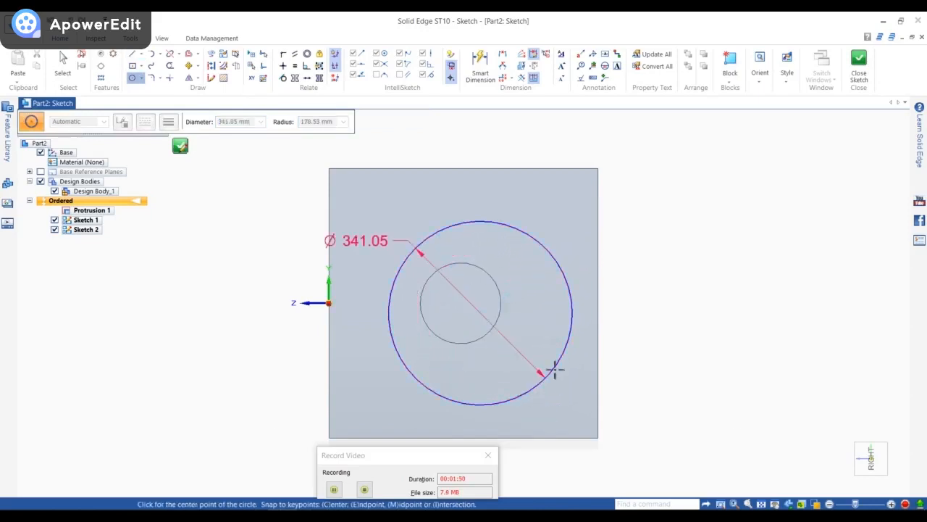
pyautogui.click(181, 149)
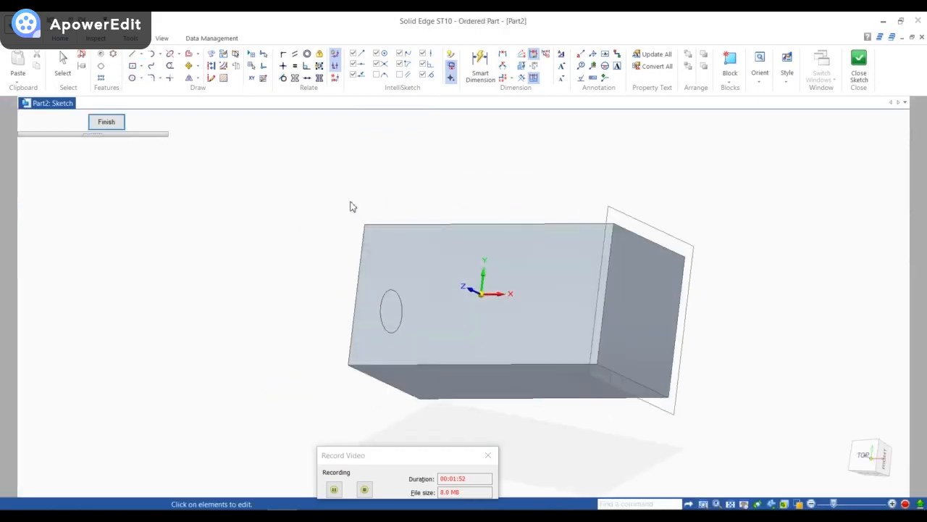
pyautogui.click(108, 123)
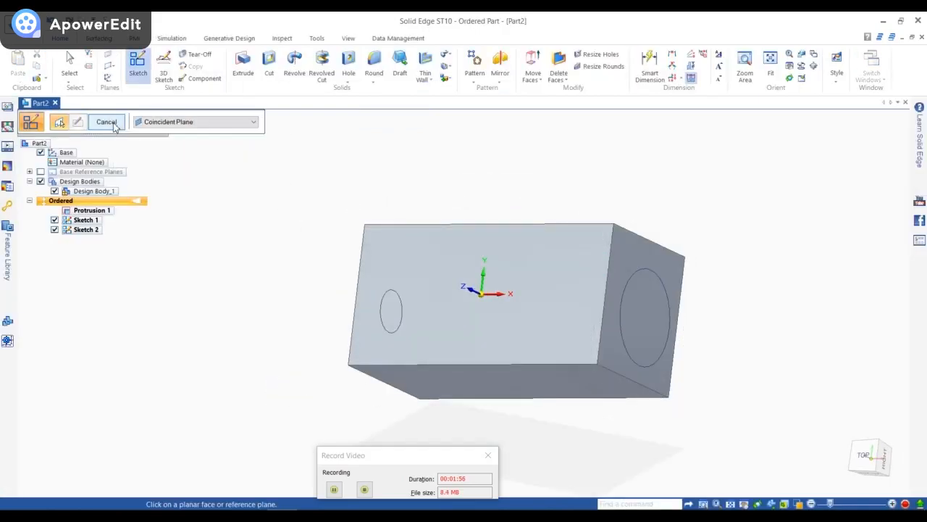
pyautogui.click(107, 122)
# - Create a Lofted Cutout through the block between the large and small circles on the two end faces and finish it
pyautogui.click(447, 66)
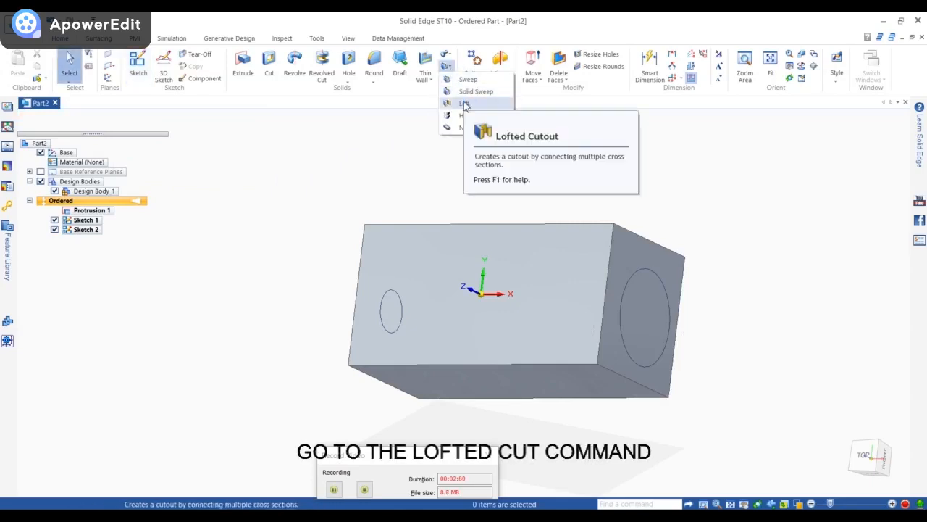
pyautogui.click(466, 104)
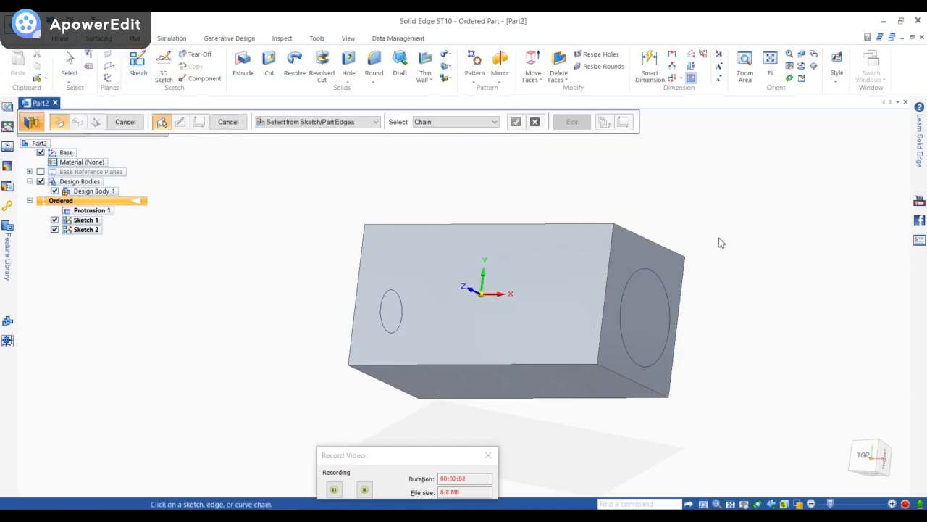
pyautogui.click(635, 271)
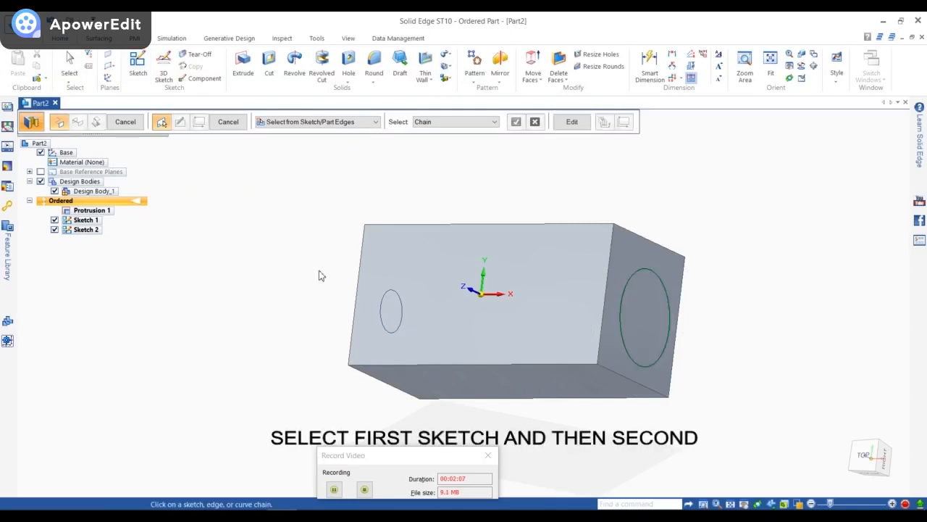
pyautogui.click(389, 297)
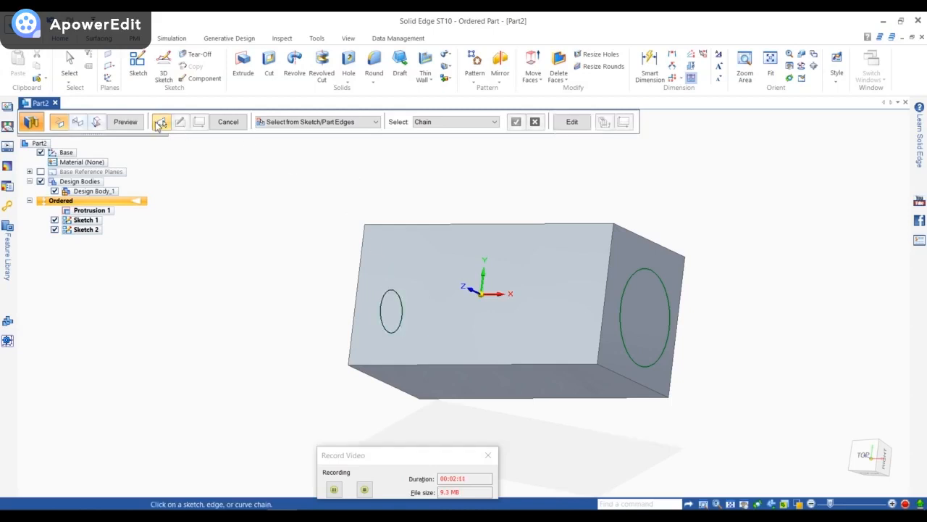
pyautogui.click(126, 122)
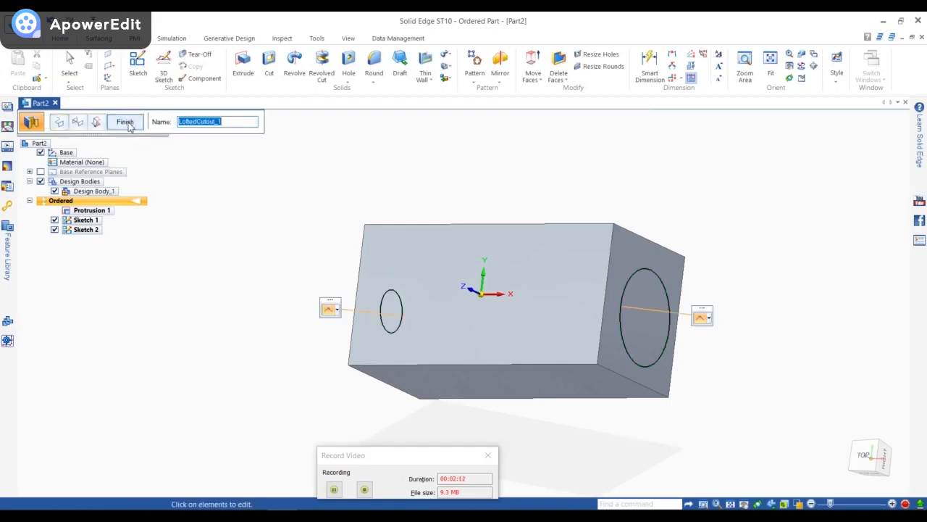
pyautogui.click(125, 122)
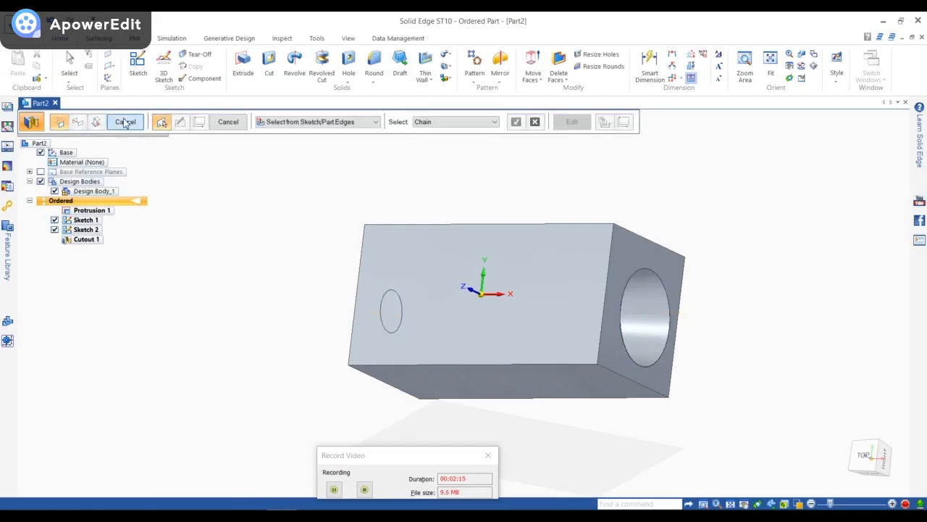
pyautogui.click(126, 122)
# - Select the lofted cutout and examine its shape through the block from different sides
pyautogui.moveTo(684, 254); pyautogui.dragTo(594, 230, button='middle')
pyautogui.click(477, 285)
pyautogui.moveTo(397, 240); pyautogui.dragTo(435, 232, button='middle')
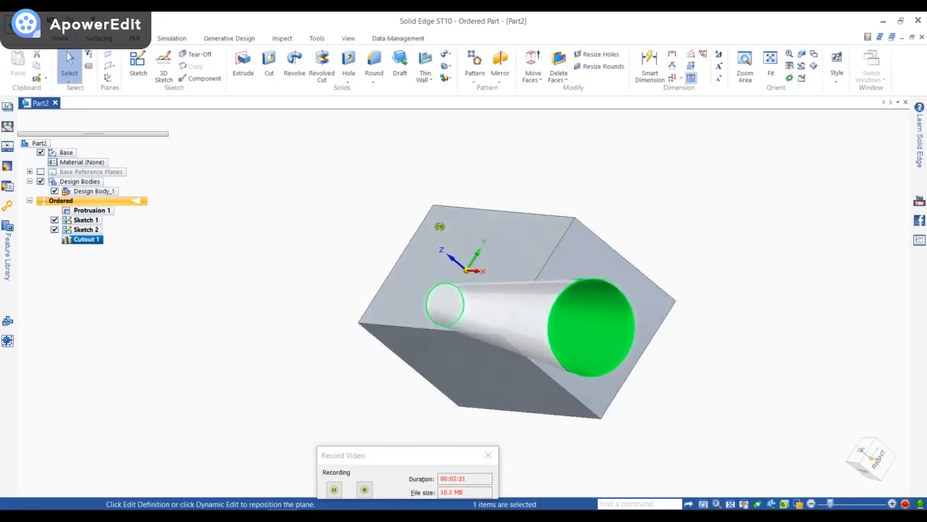
pyautogui.click(334, 222)
pyautogui.click(611, 321)
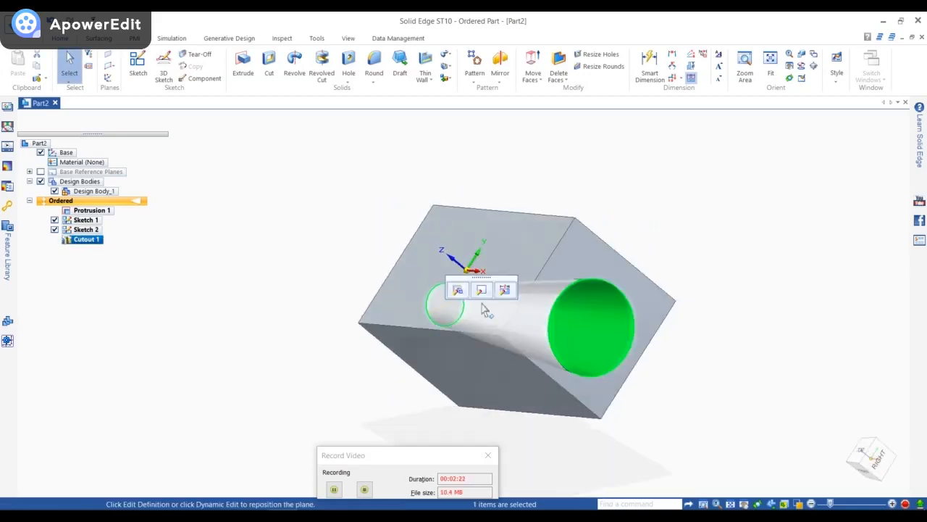
pyautogui.click(324, 266)
# - Edit the profile of Sketch 2 on the end face and delete its large circle
pyautogui.click(89, 230)
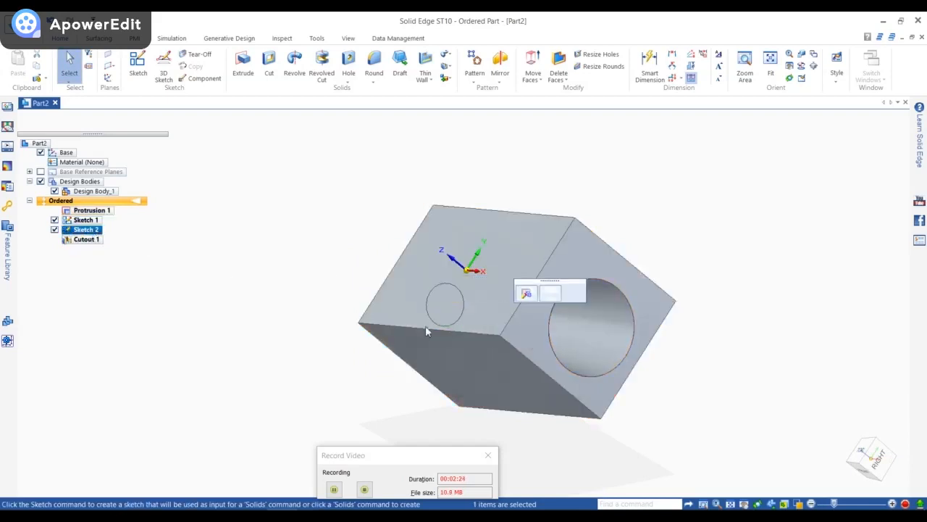
pyautogui.click(552, 297)
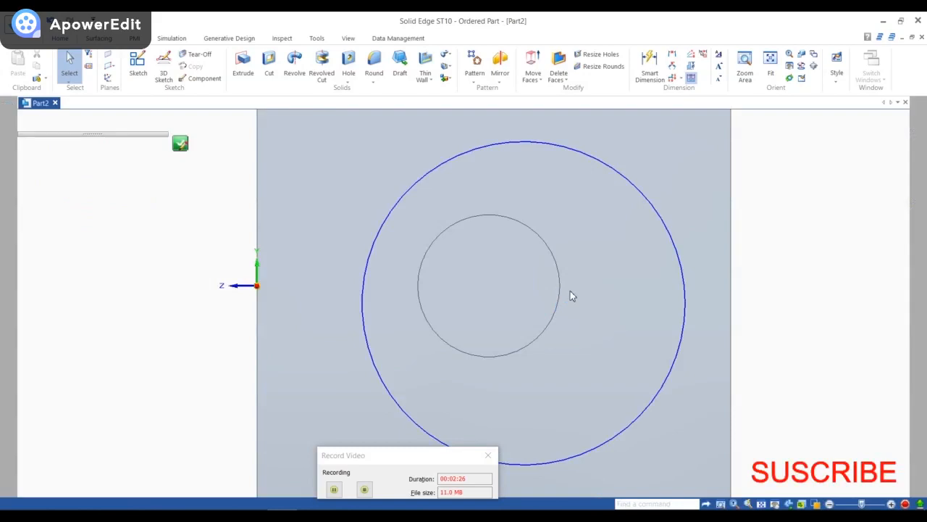
pyautogui.scroll(-2, 571, 291)
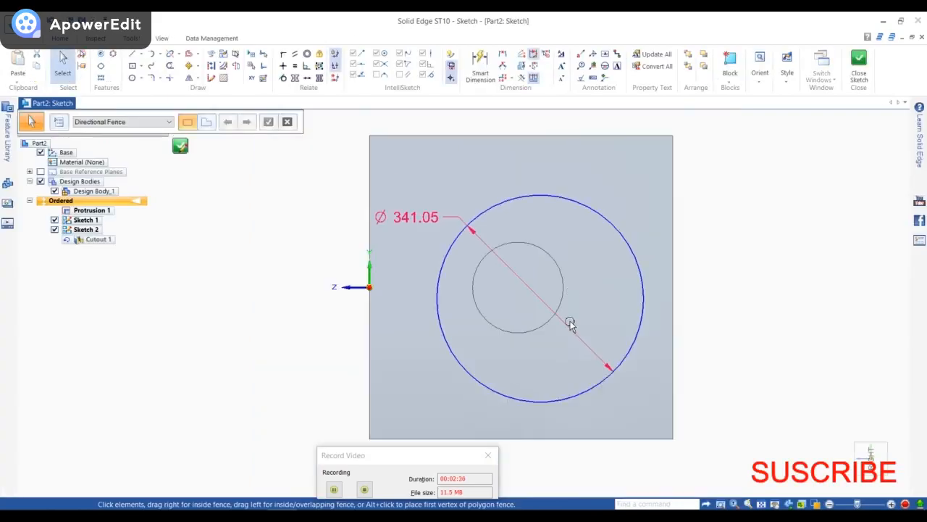
pyautogui.click(591, 396)
pyautogui.press('Delete')
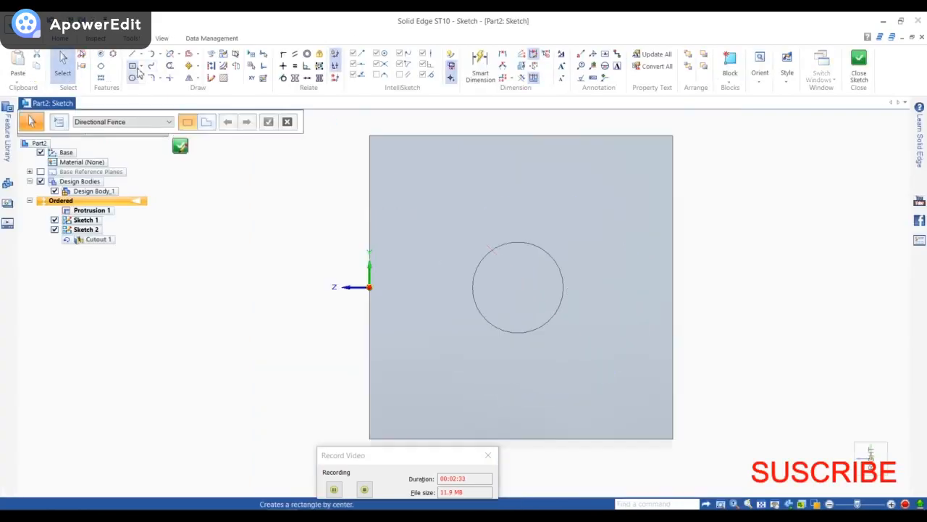
# - Sketch a rectangle by centre about 467 mm wide and 367 mm high, level with the origin and overhanging the face edge, and finish the sketch
pyautogui.click(143, 70)
pyautogui.click(164, 78)
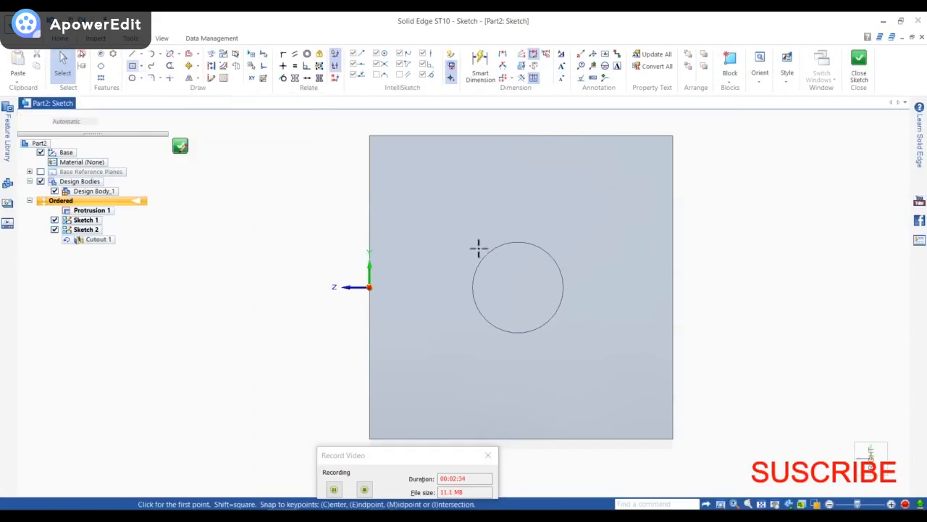
pyautogui.click(439, 288)
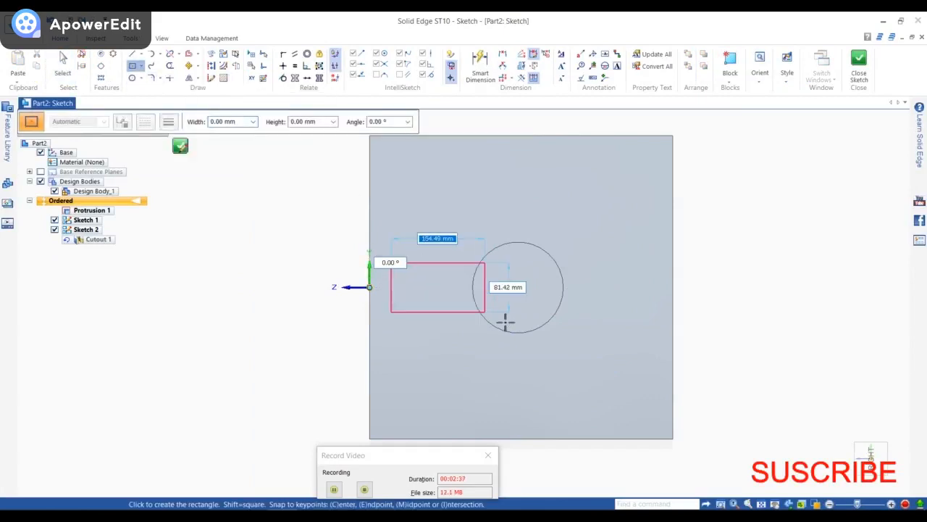
pyautogui.click(579, 397)
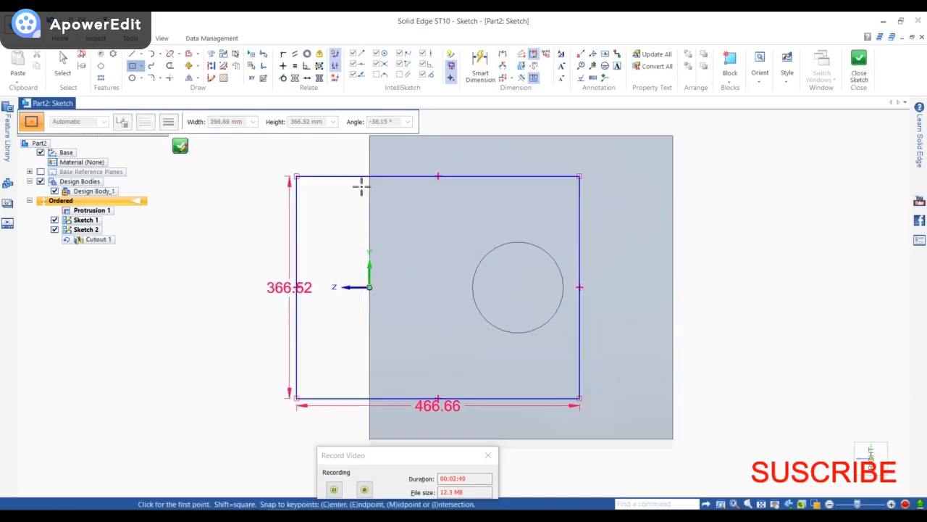
pyautogui.click(181, 148)
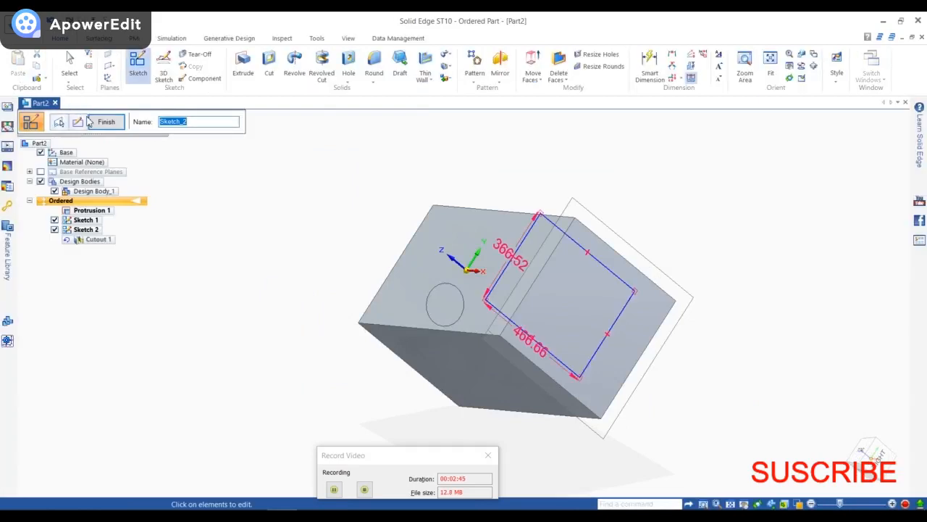
pyautogui.click(108, 122)
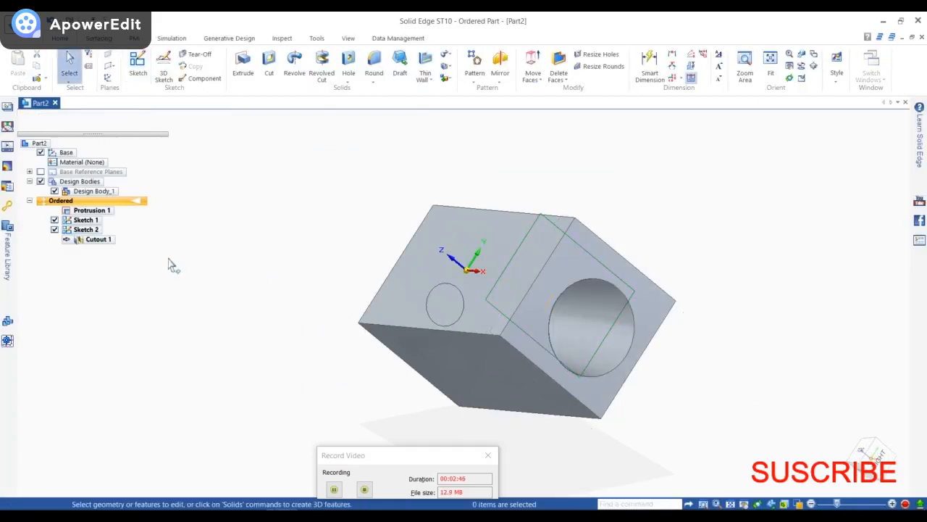
# - Delete the lofted cutout feature between the two end-face sketches
pyautogui.rightClick(96, 239)
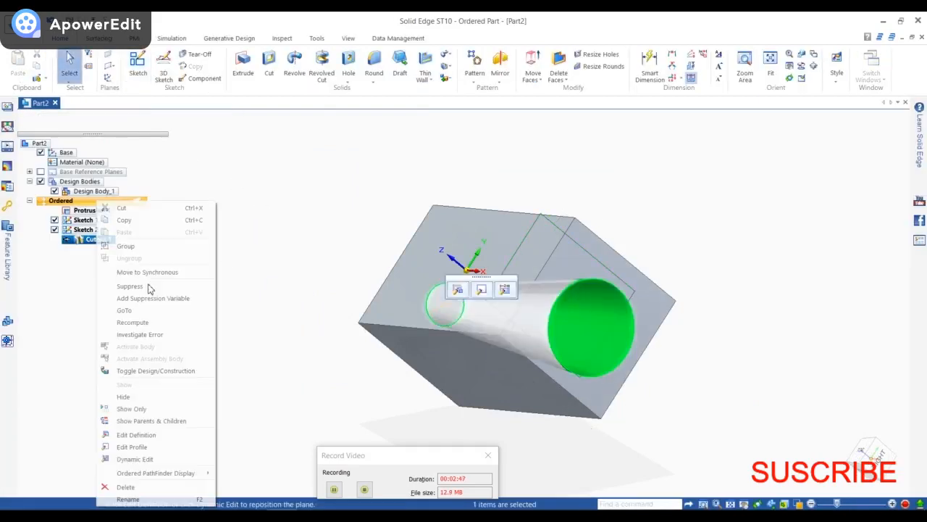
pyautogui.click(131, 490)
# - Edit the profile of Sketch 1, set its circle's diameter to 400 mm, and close the sketch
pyautogui.moveTo(390, 288); pyautogui.dragTo(421, 324, button='middle')
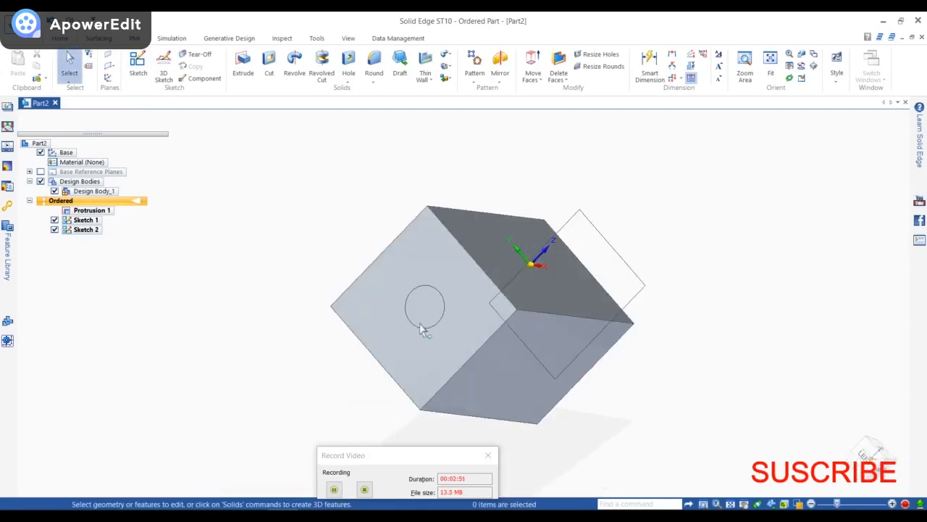
pyautogui.scroll(2, 433, 324)
pyautogui.click(86, 220)
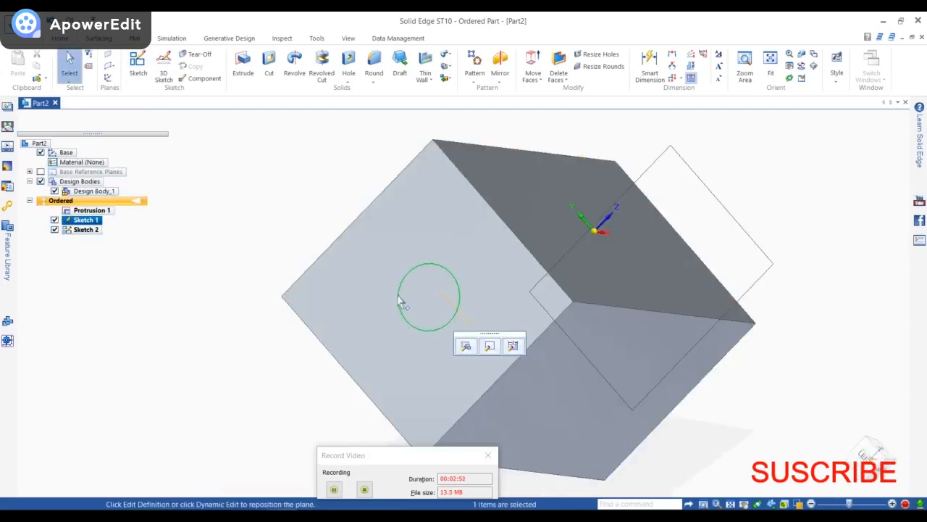
pyautogui.click(487, 347)
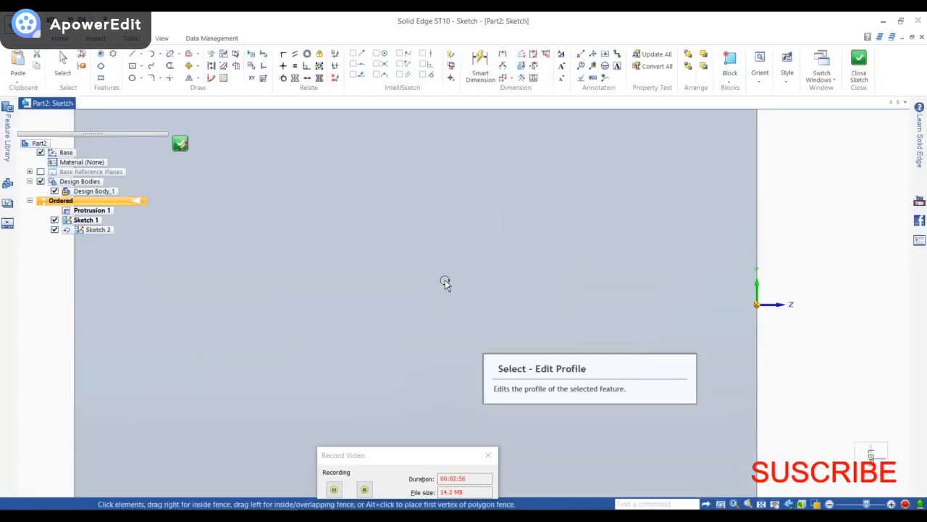
pyautogui.click(366, 252)
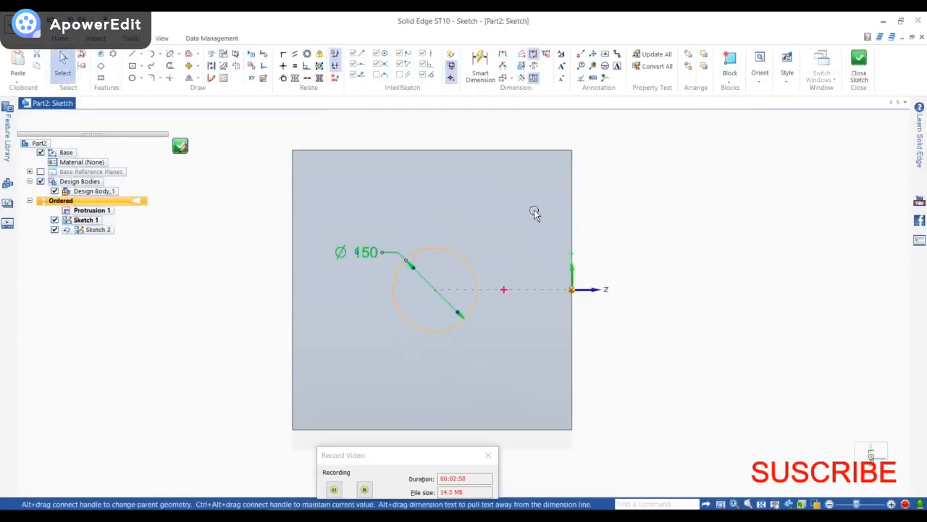
pyautogui.write('400')
pyautogui.press('Return')
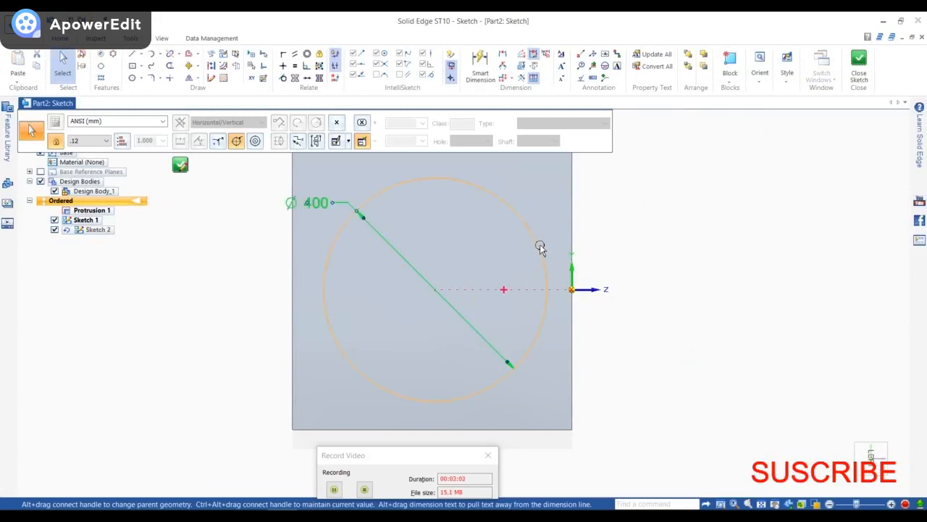
pyautogui.click(180, 166)
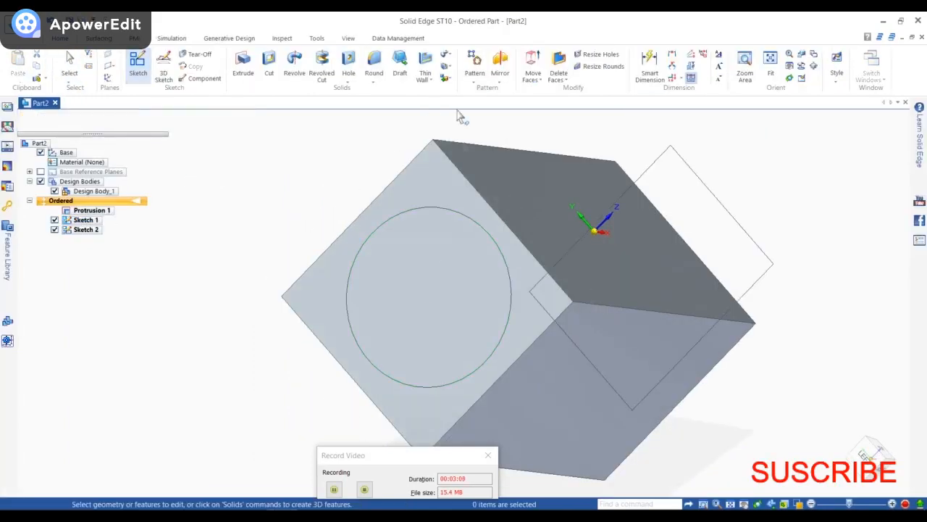
# - Create a Lofted Cutout between the 400 mm circle and the rectangle on the opposite end face and finish it
pyautogui.click(446, 66)
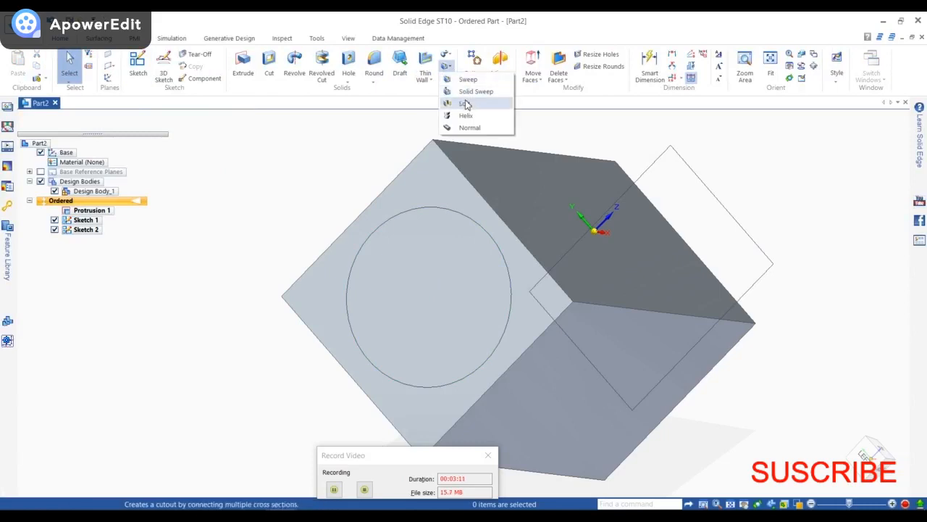
pyautogui.click(466, 103)
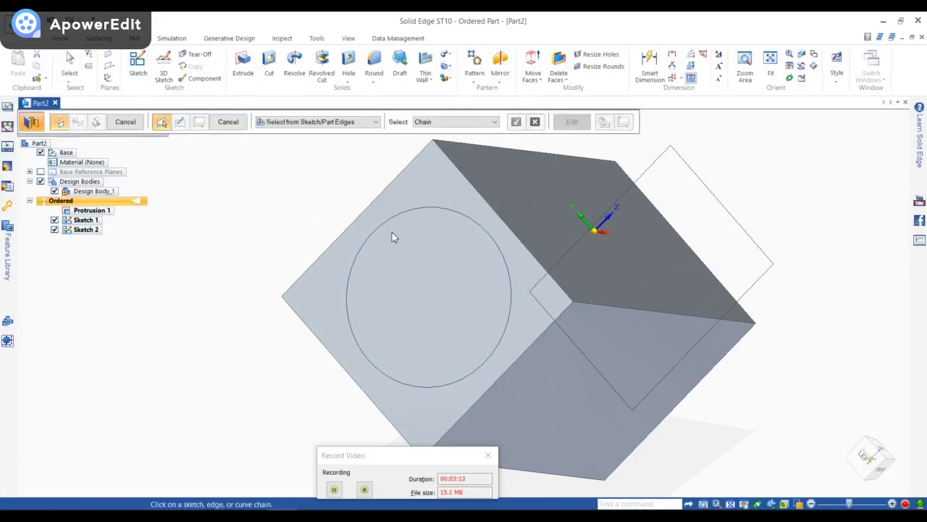
pyautogui.click(428, 213)
pyautogui.moveTo(739, 203)
pyautogui.mouseDown(button='middle')
pyautogui.moveTo(644, 199)
pyautogui.moveTo(800, 187)
pyautogui.mouseUp(button='middle')
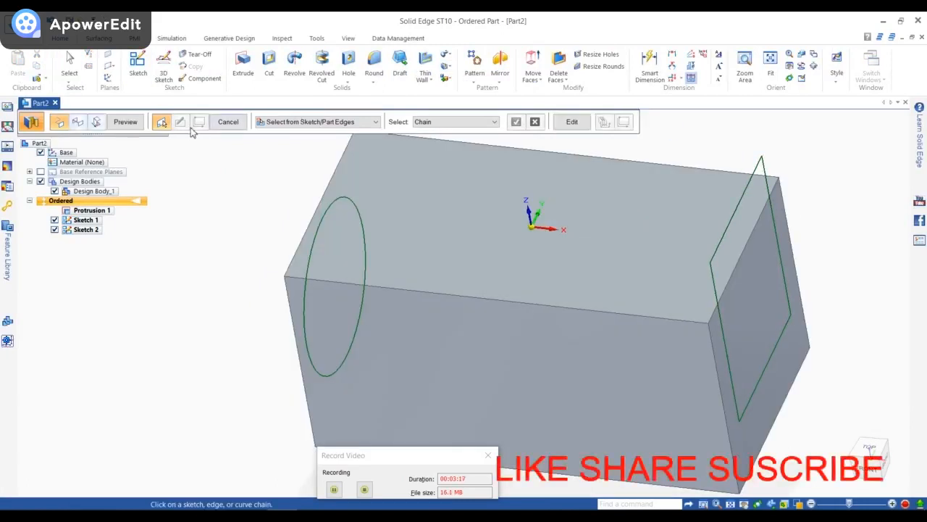
pyautogui.click(126, 123)
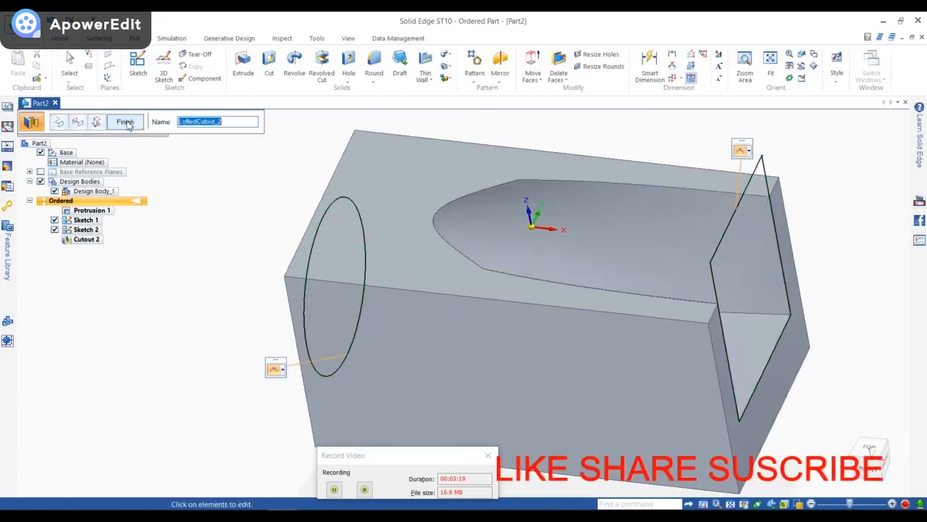
pyautogui.click(126, 122)
pyautogui.click(132, 129)
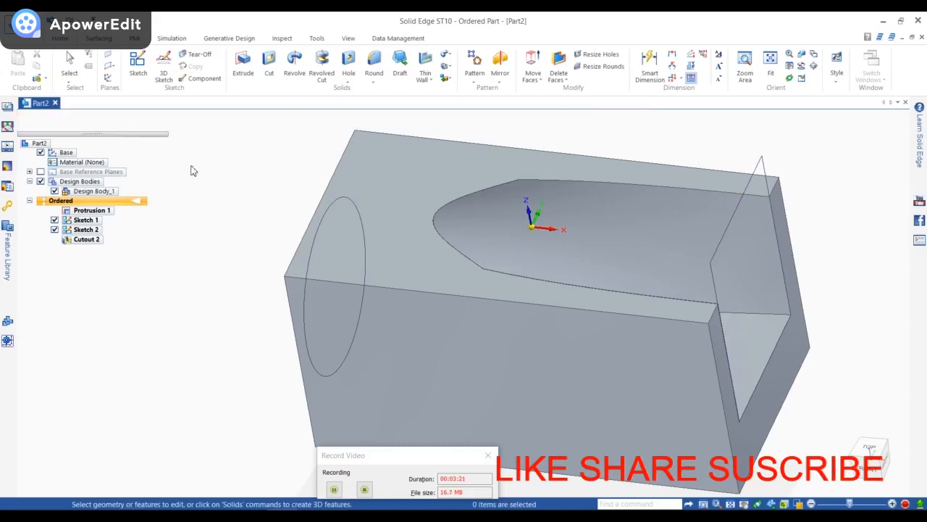
# - Hide Sketch 1 and Sketch 2 and select the lofted cutout to inspect it from several sides
pyautogui.scroll(-4, 414, 195)
pyautogui.moveTo(414, 195); pyautogui.dragTo(485, 231, button='middle')
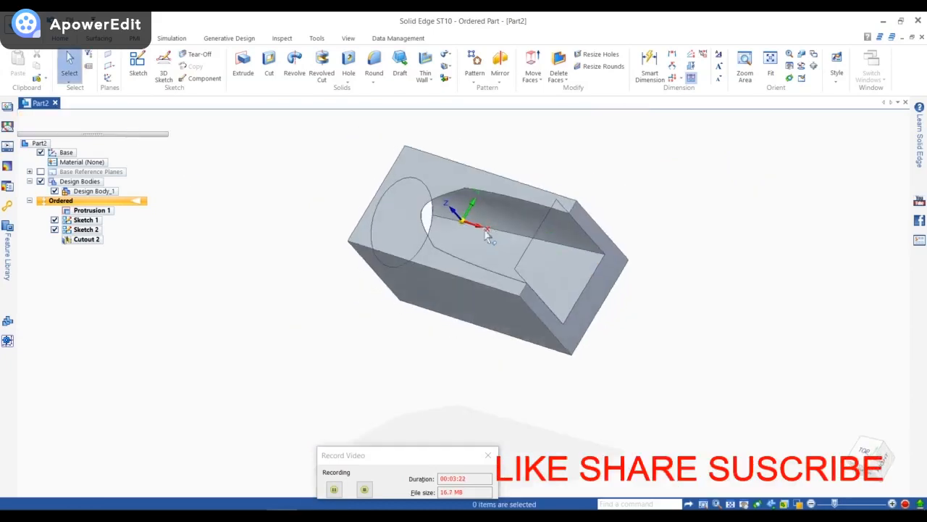
pyautogui.click(54, 220)
pyautogui.click(497, 258)
pyautogui.moveTo(538, 255); pyautogui.dragTo(459, 231, button='middle')
pyautogui.moveTo(494, 233); pyautogui.dragTo(600, 232, button='middle')
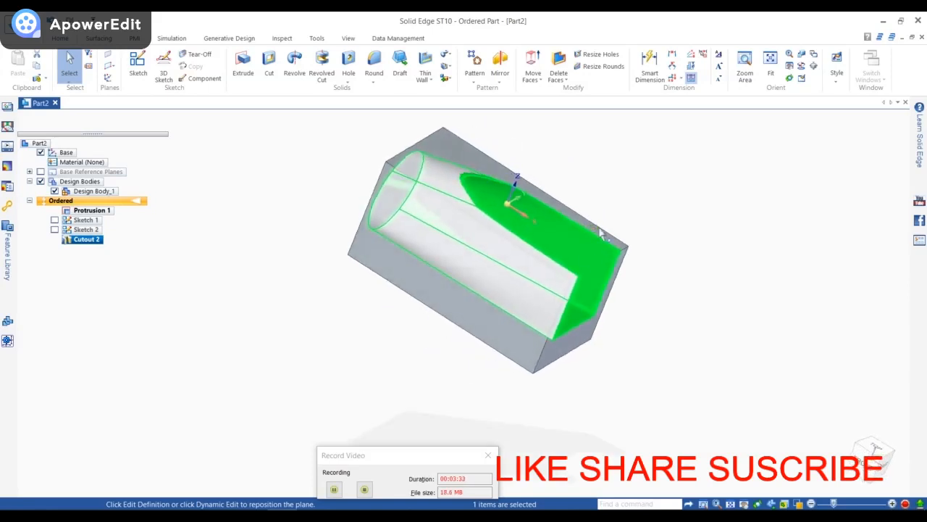